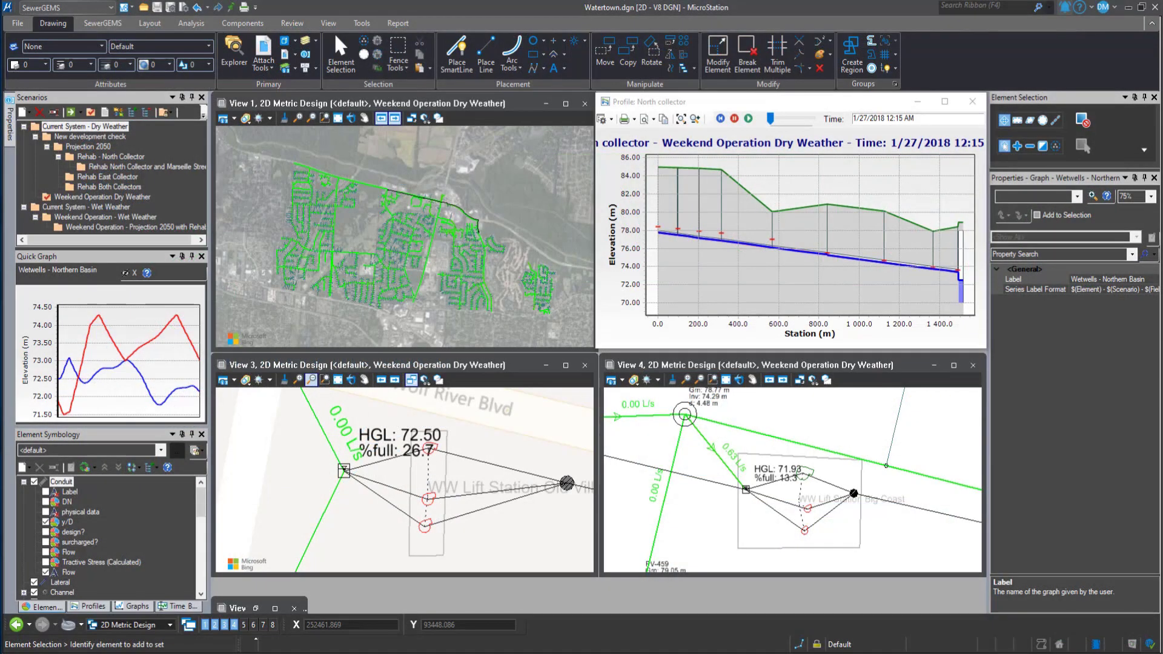
# Step: Switch to the Drawing workflow, then back to the SewerGEMS workflow
pyautogui.click(112, 8)
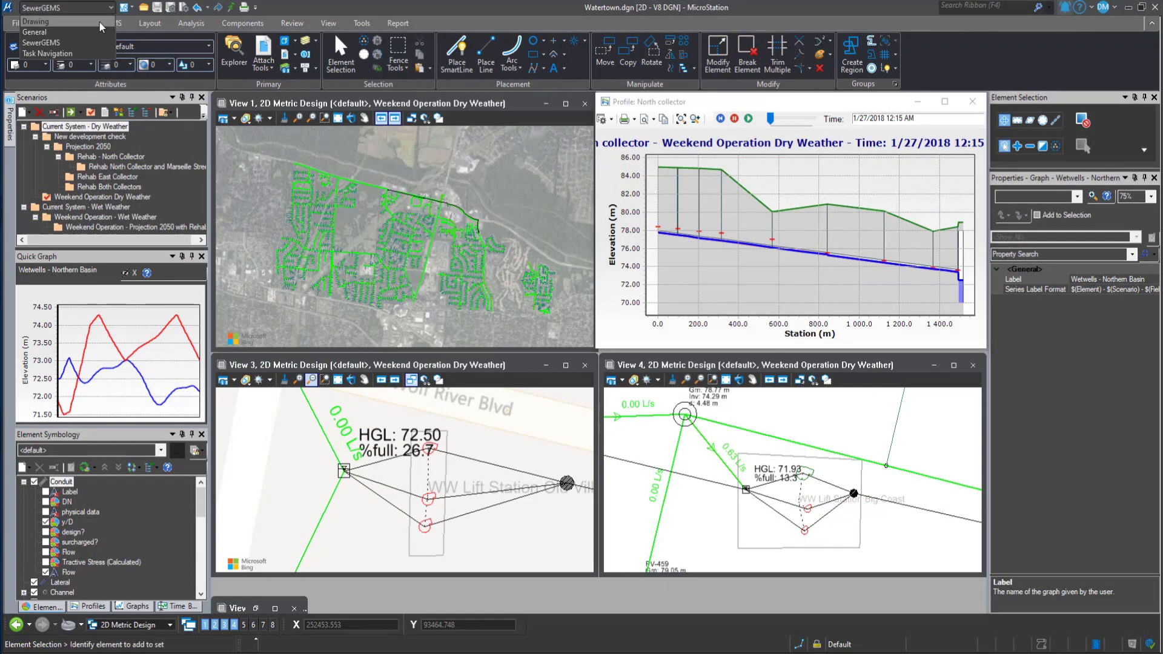
pyautogui.click(100, 30)
pyautogui.click(90, 10)
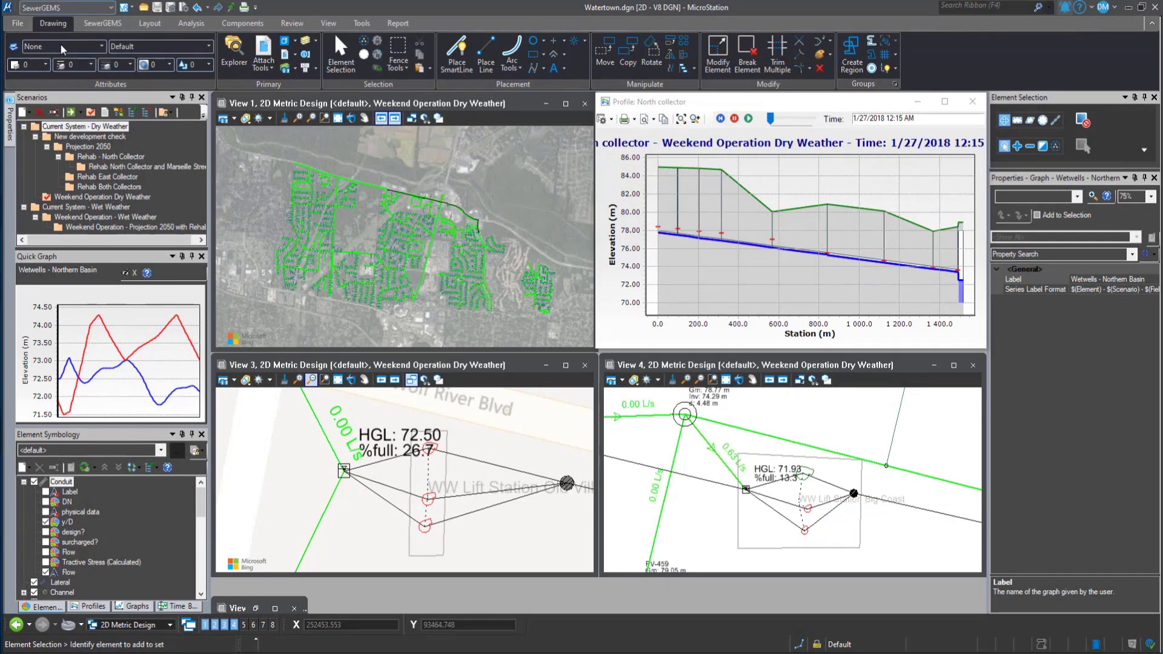
pyautogui.click(69, 51)
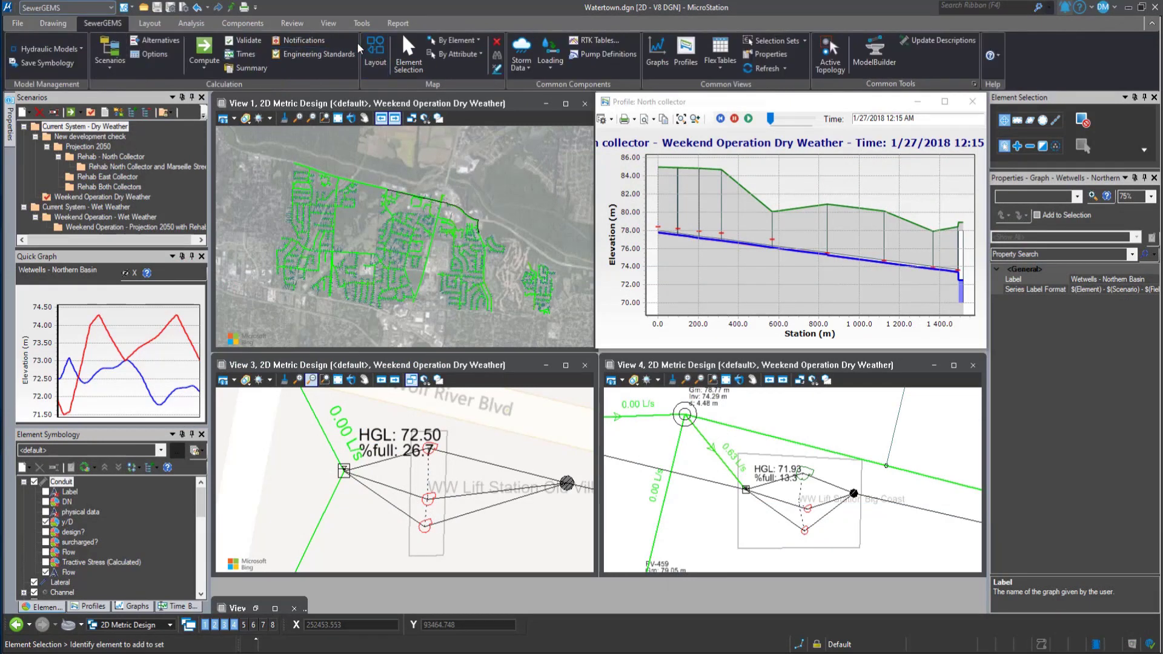
# Step: Review the Layout, Analysis and Components tools, then show model results at 9:00 AM
pyautogui.click(149, 23)
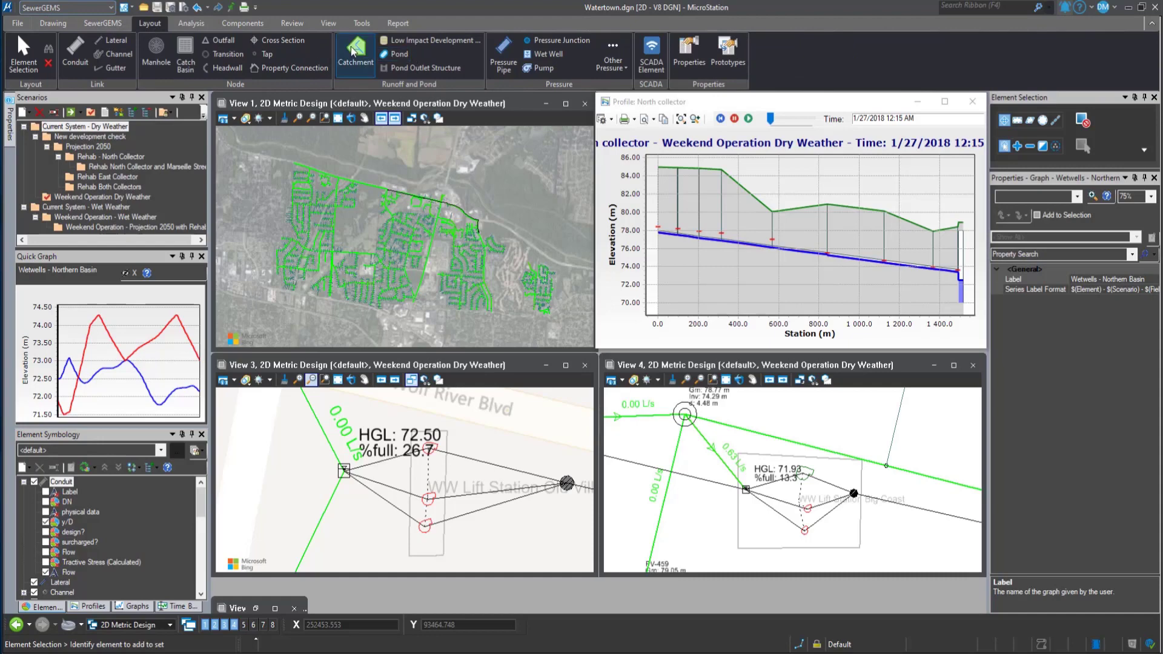
pyautogui.click(203, 27)
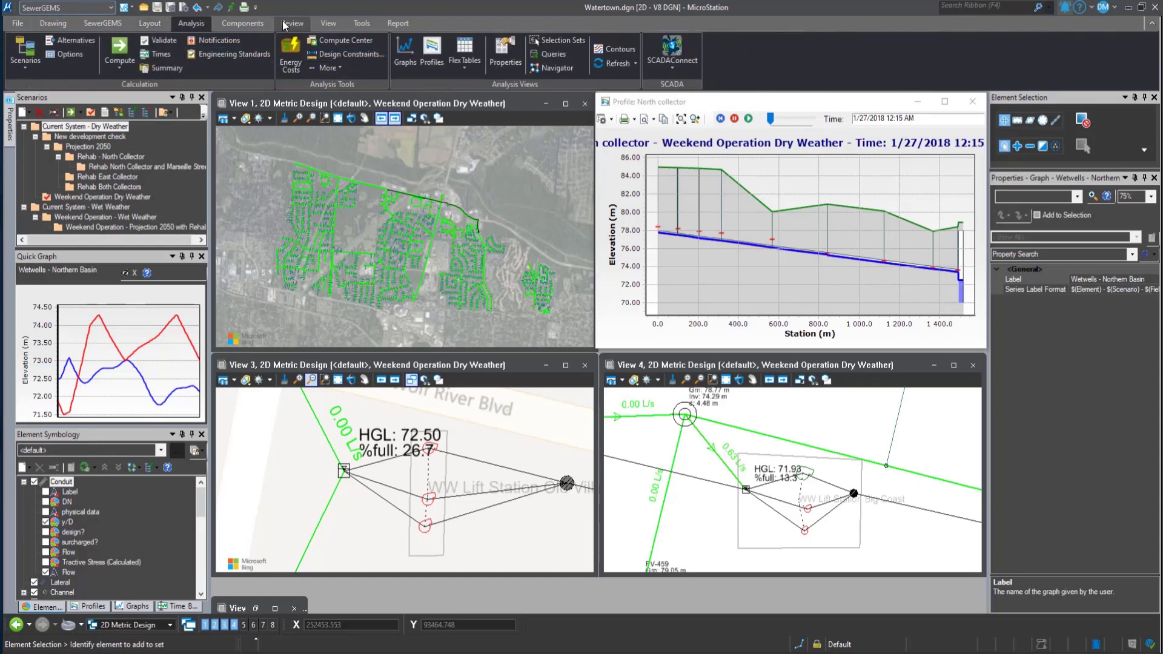
pyautogui.click(247, 25)
pyautogui.click(20, 55)
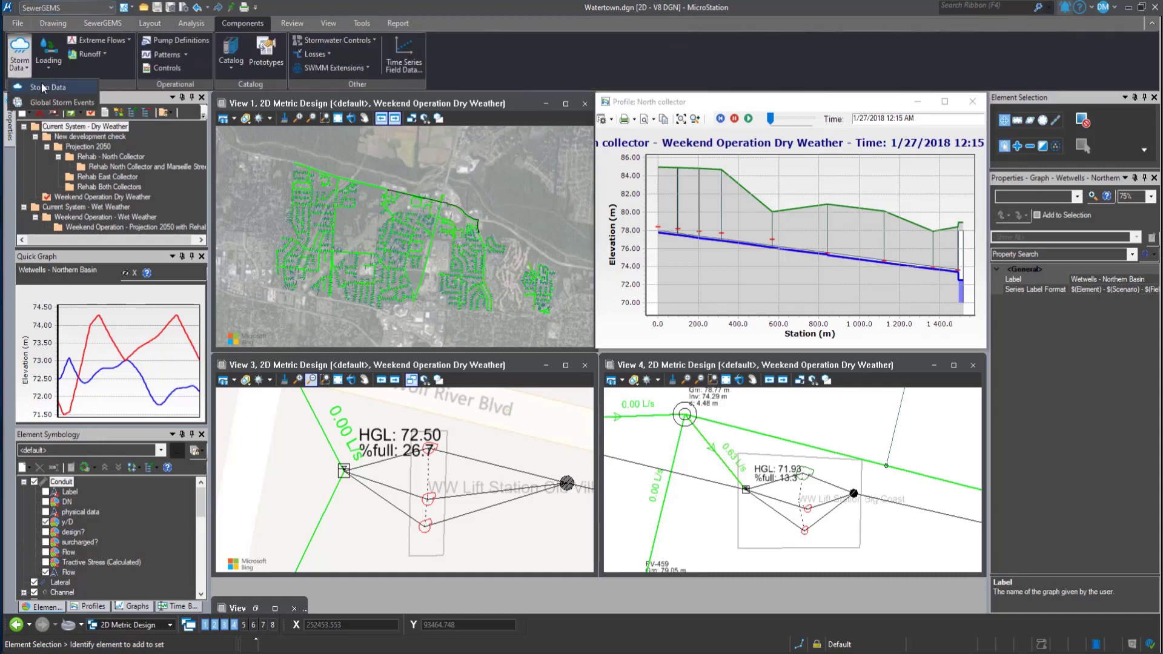
pyautogui.click(479, 54)
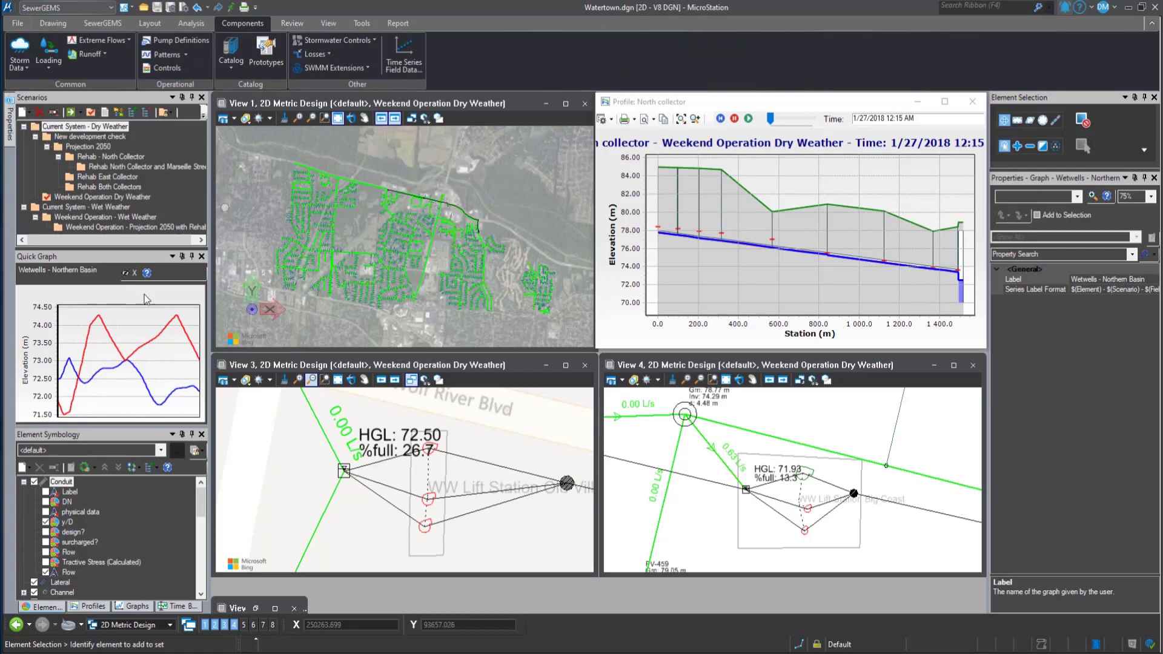
pyautogui.click(188, 608)
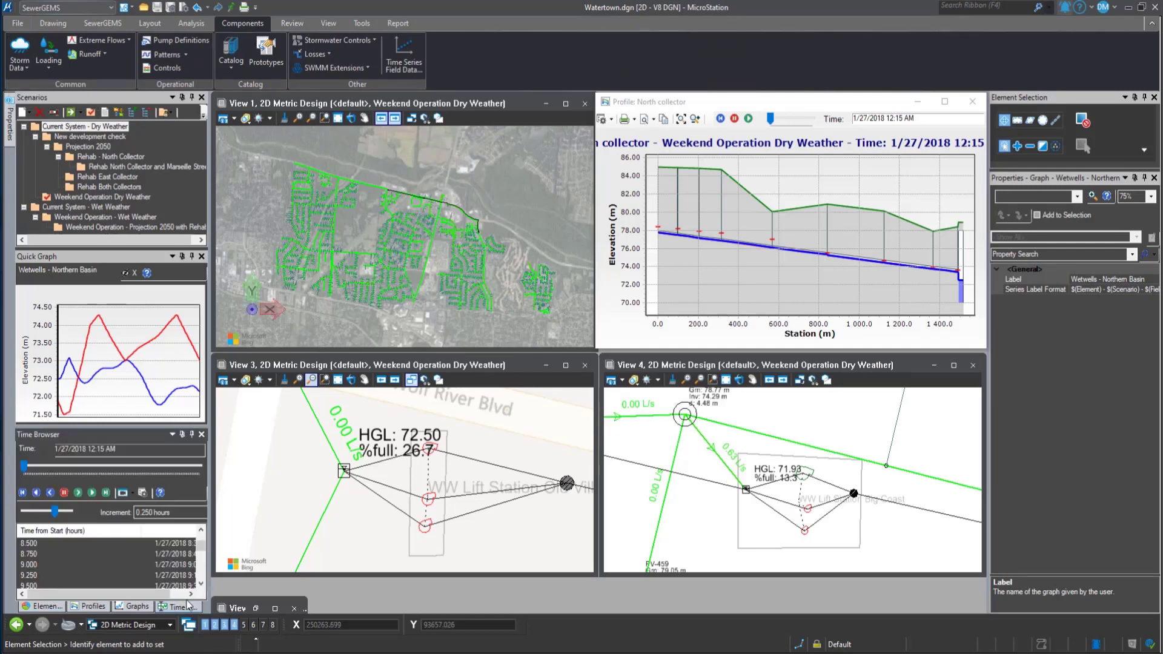
pyautogui.click(25, 565)
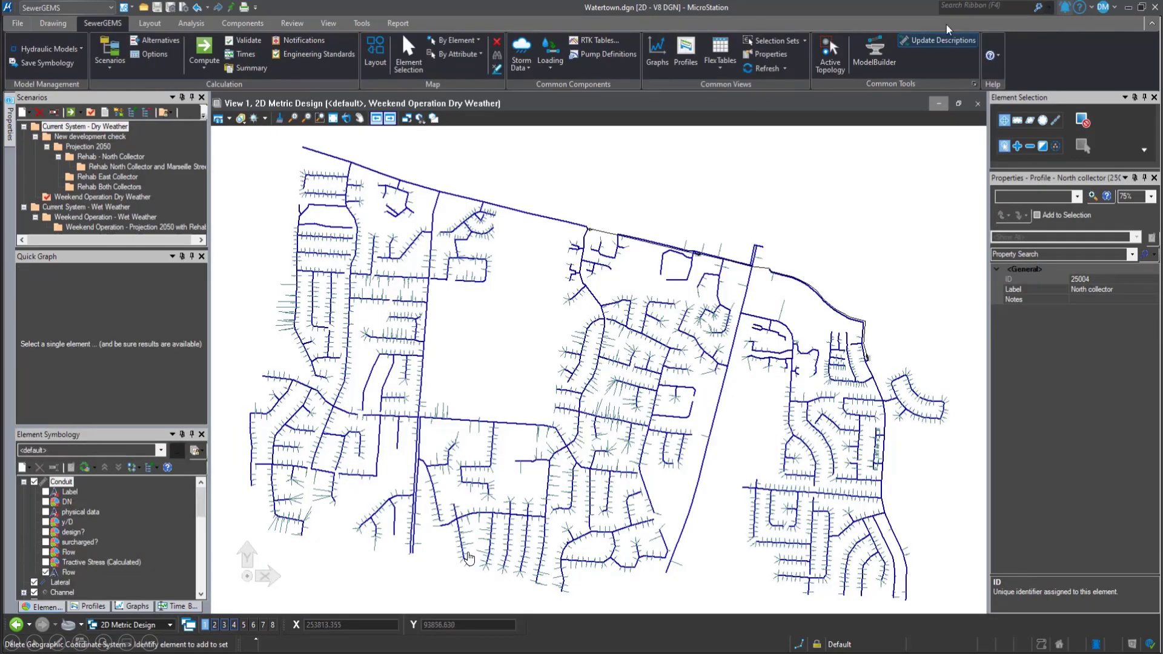
# Step: Assign the library's EPSG:2274 NAD83 / Tennessee (ftUS) coordinate system, keeping Meters storage units
pyautogui.click(964, 7)
pyautogui.write('co')
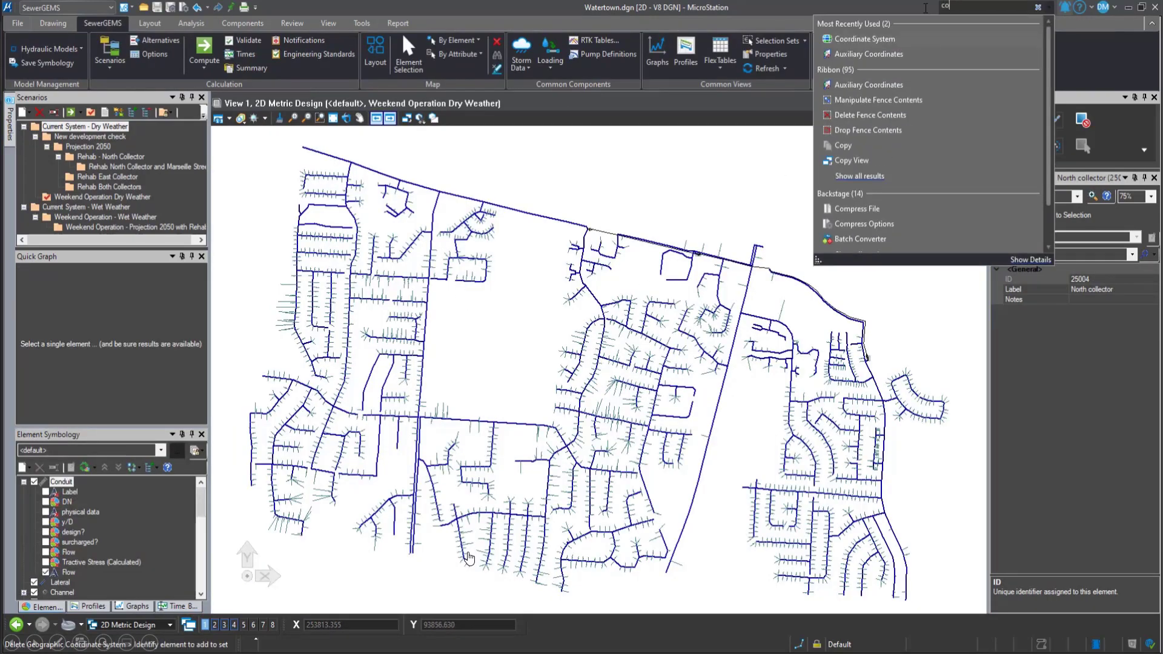
pyautogui.press('Return')
pyautogui.click(852, 401)
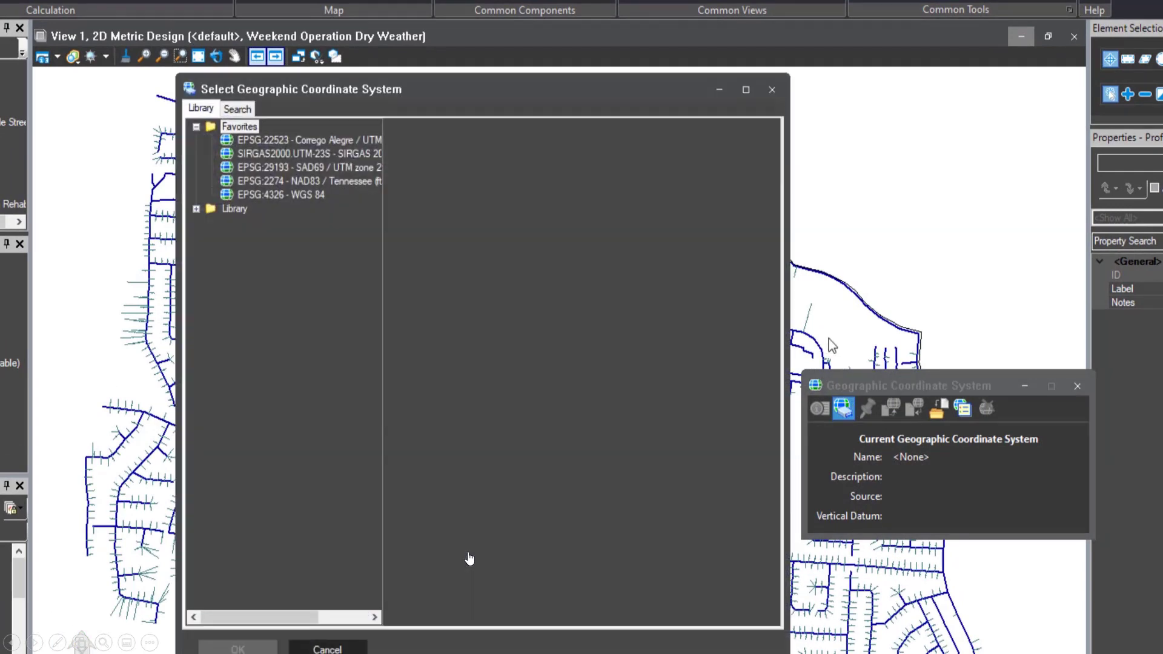
pyautogui.doubleClick(279, 181)
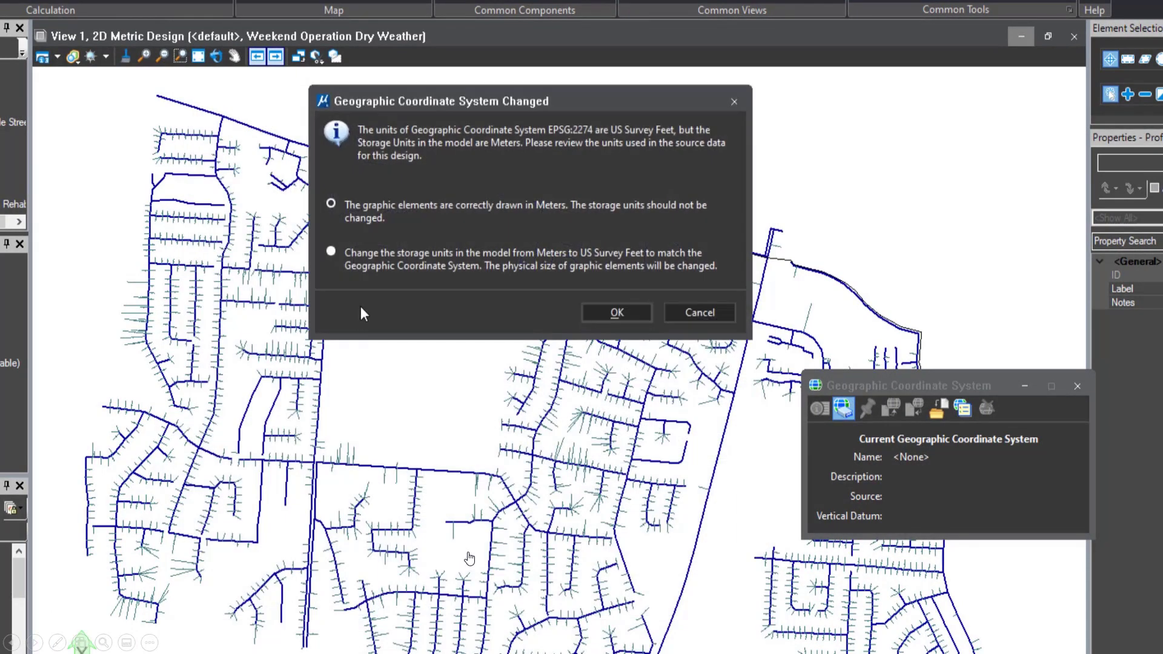
pyautogui.click(614, 314)
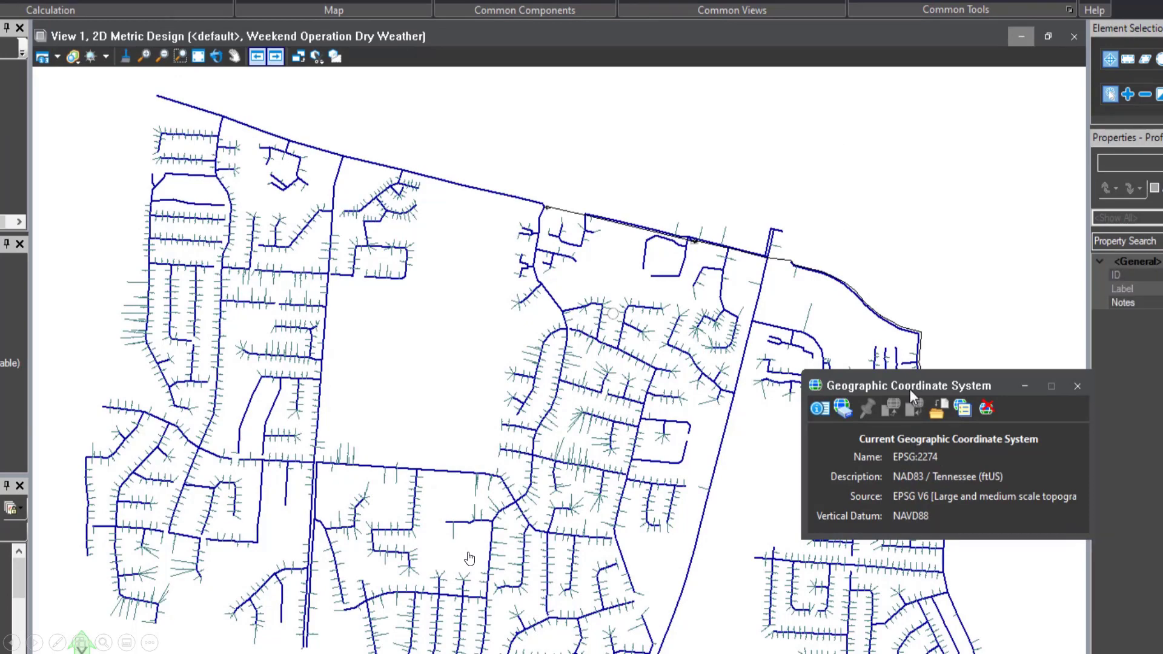
pyautogui.moveTo(910, 388); pyautogui.dragTo(828, 140)
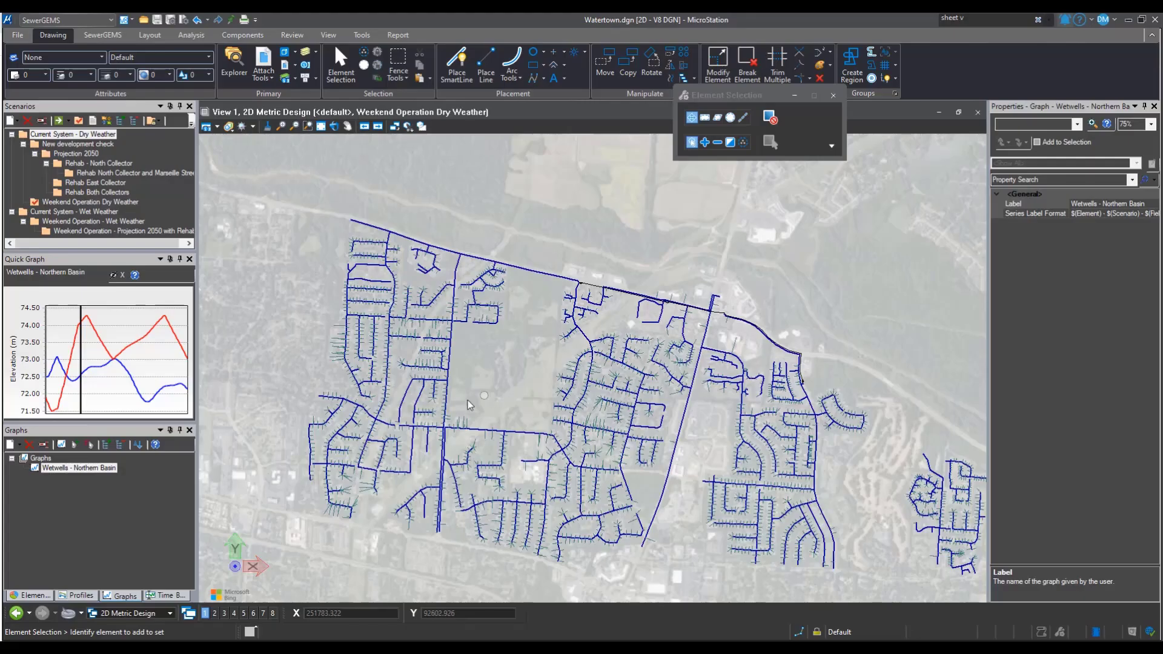
pyautogui.click(128, 612)
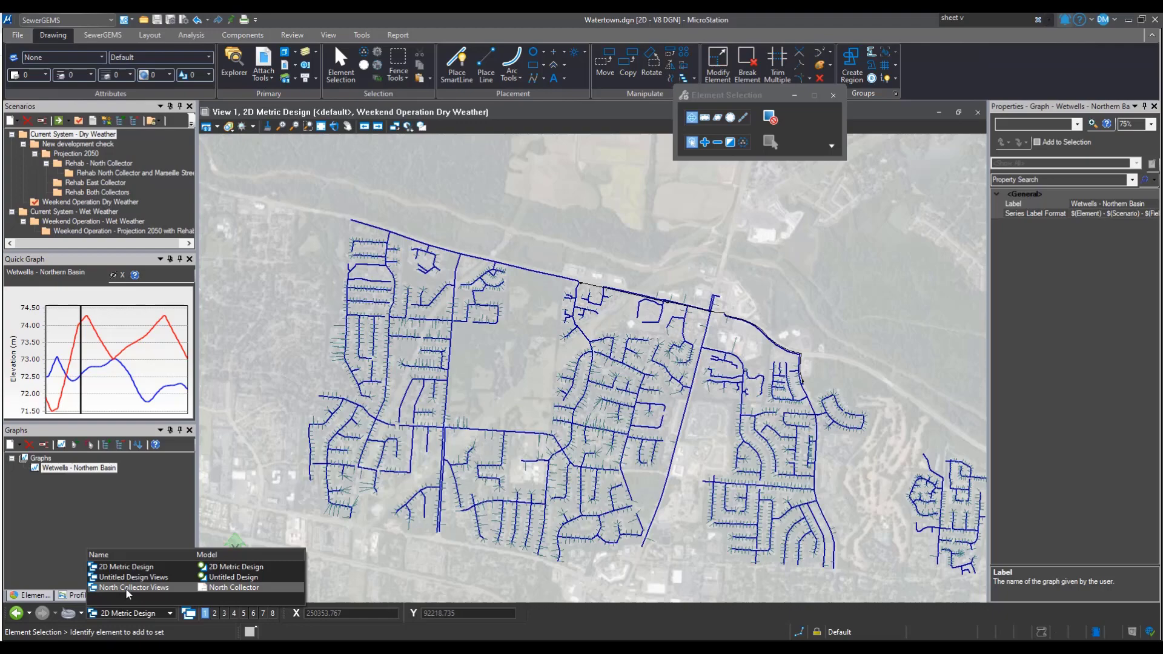
pyautogui.click(136, 578)
pyautogui.scroll(3, 473, 513)
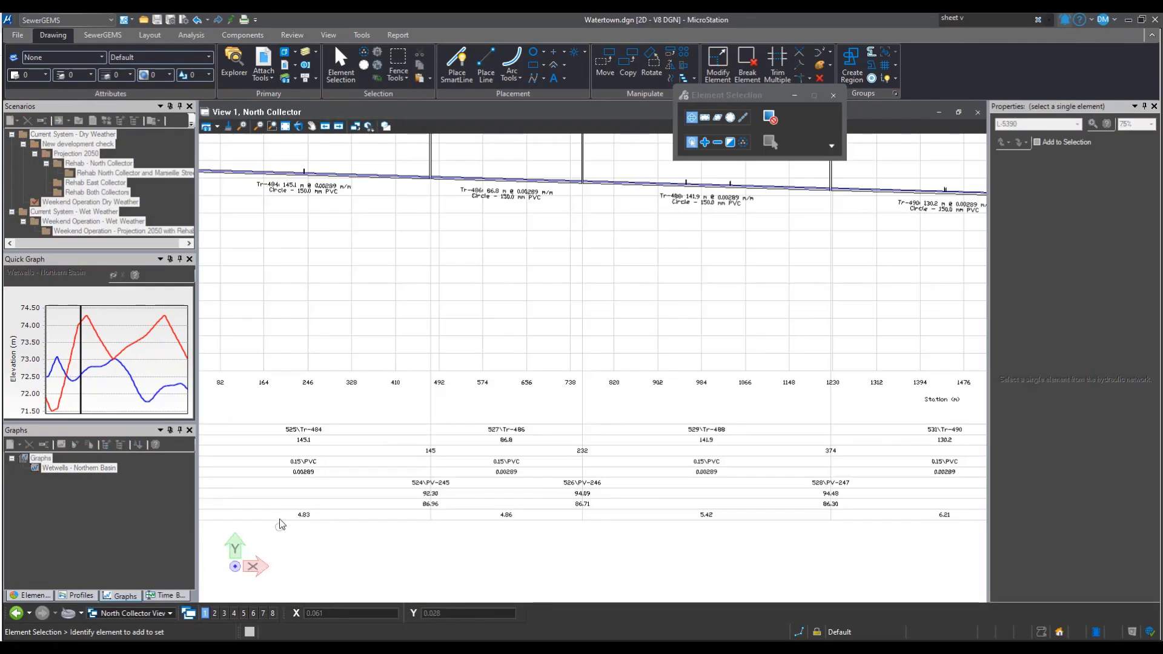
pyautogui.scroll(2, 407, 514)
pyautogui.scroll(2, 406, 513)
pyautogui.scroll(-2, 406, 514)
pyautogui.scroll(-2, 407, 514)
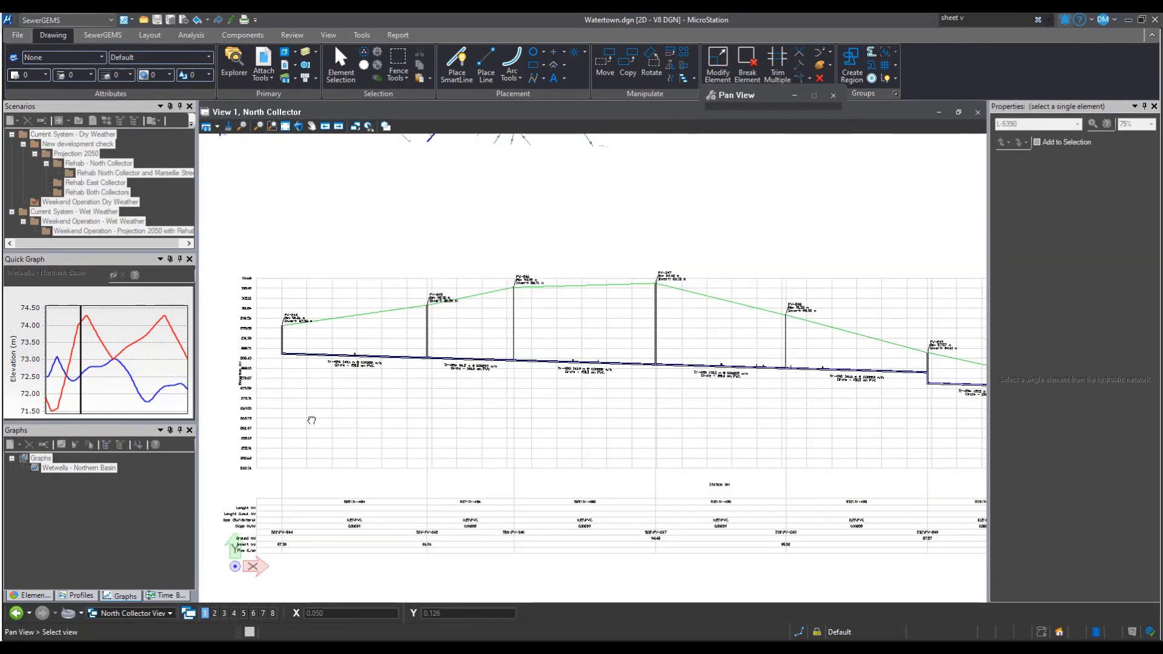
pyautogui.scroll(-2, 391, 409)
pyautogui.scroll(-2, 394, 367)
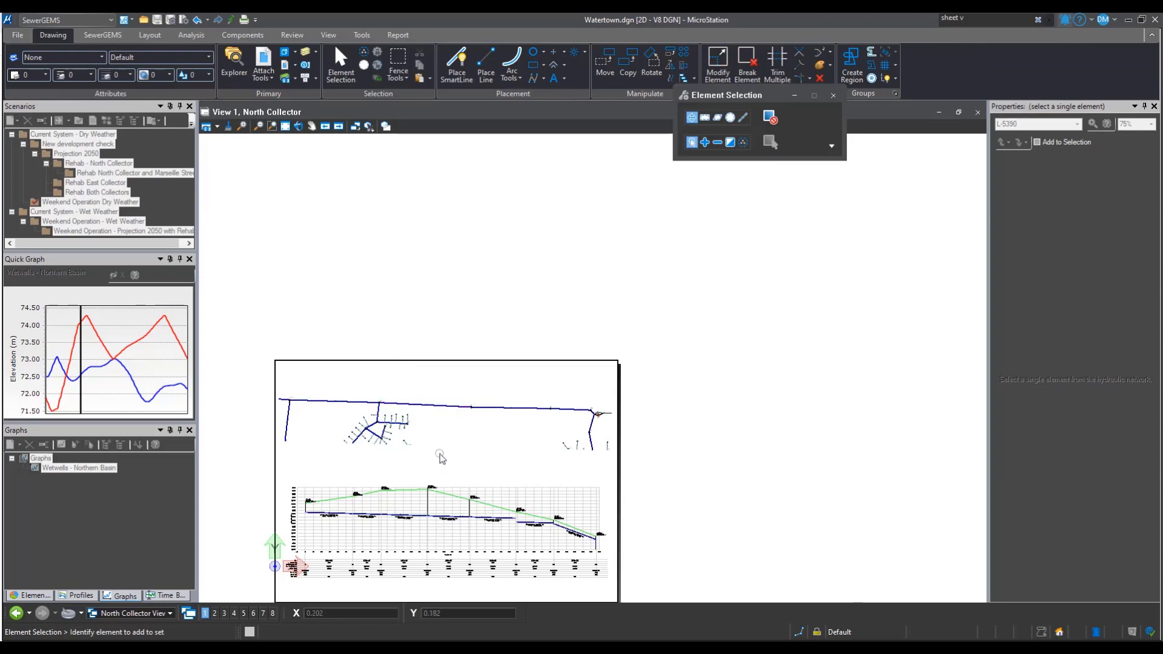
pyautogui.moveTo(248, 553); pyautogui.dragTo(299, 446, button='middle')
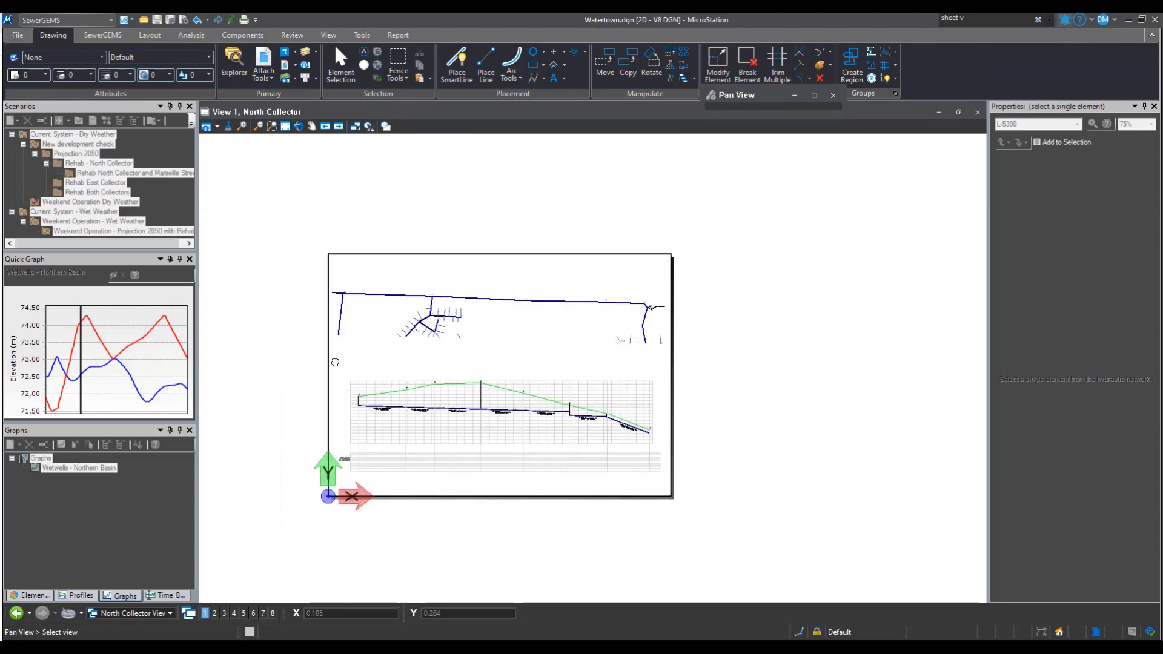
pyautogui.scroll(2, 296, 437)
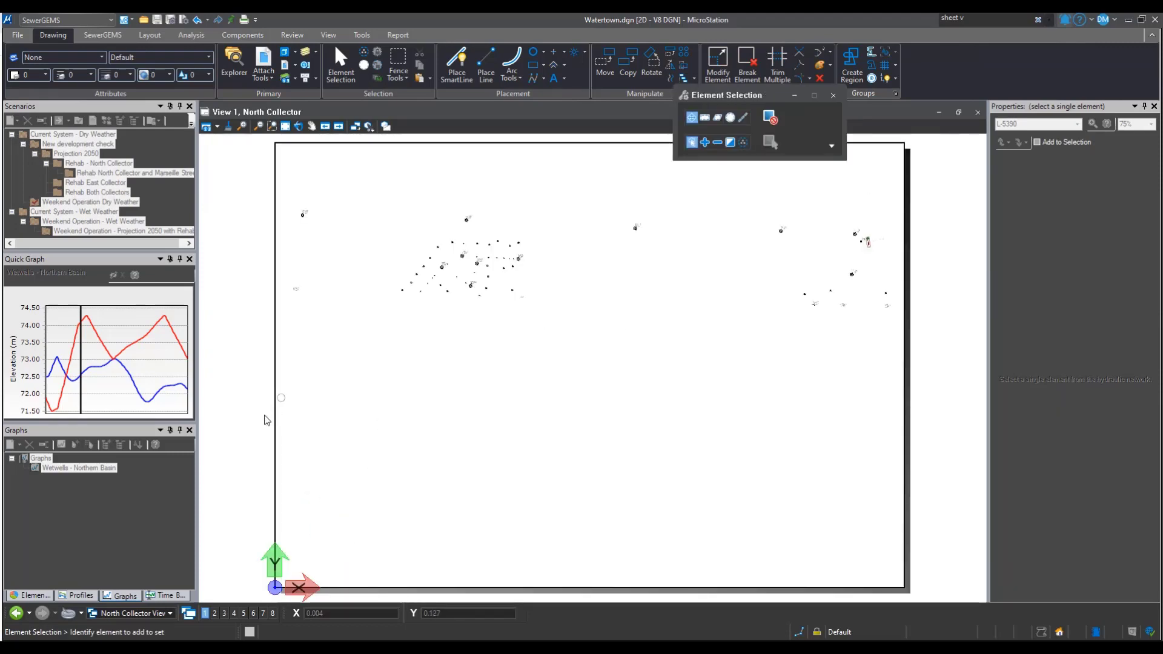
pyautogui.click(124, 613)
pyautogui.click(125, 567)
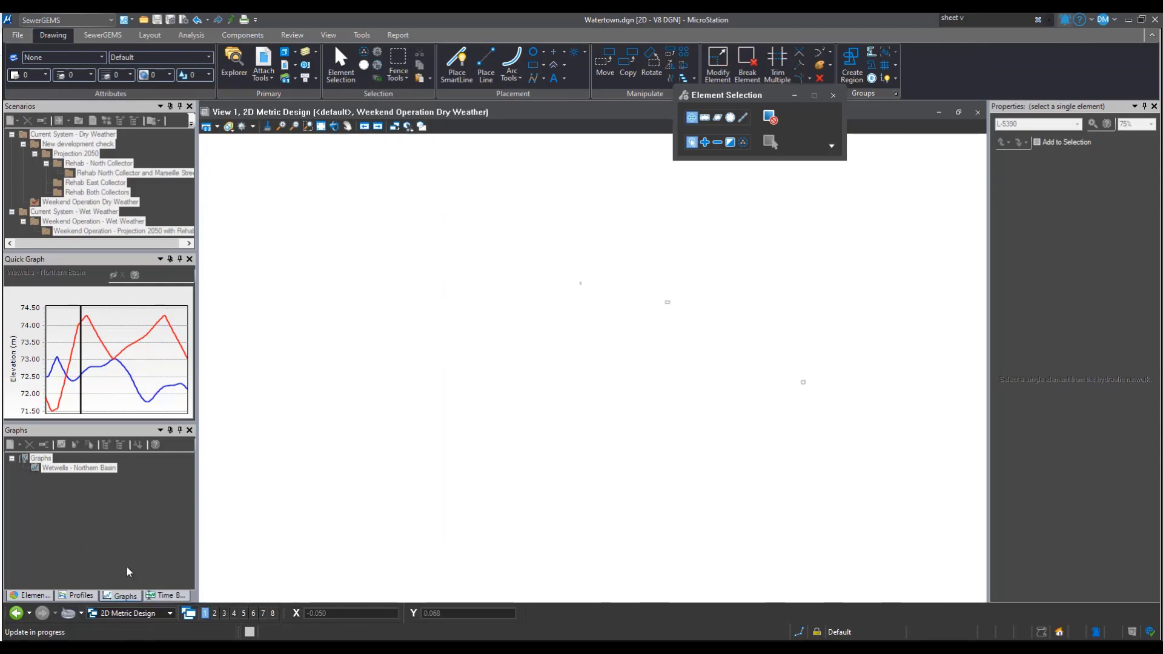